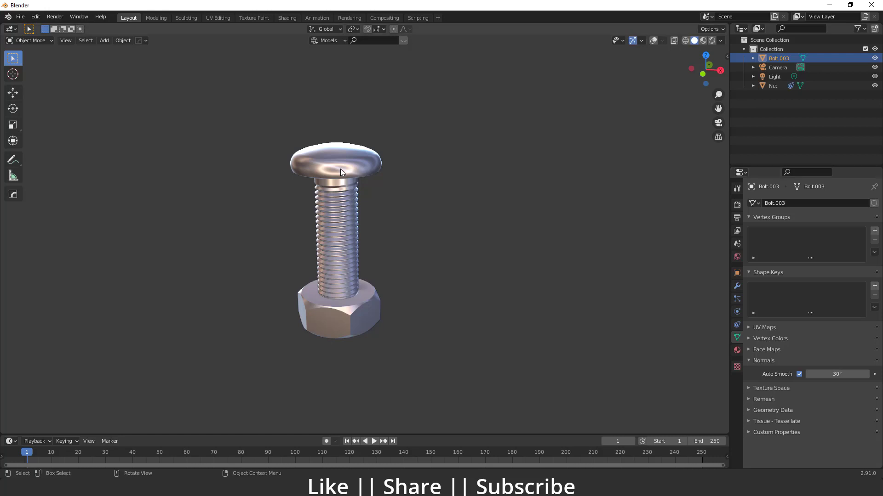
Step: Move the bolt down through the nut and turn the viewport overlays back on
{"action": "key", "text": "g"}
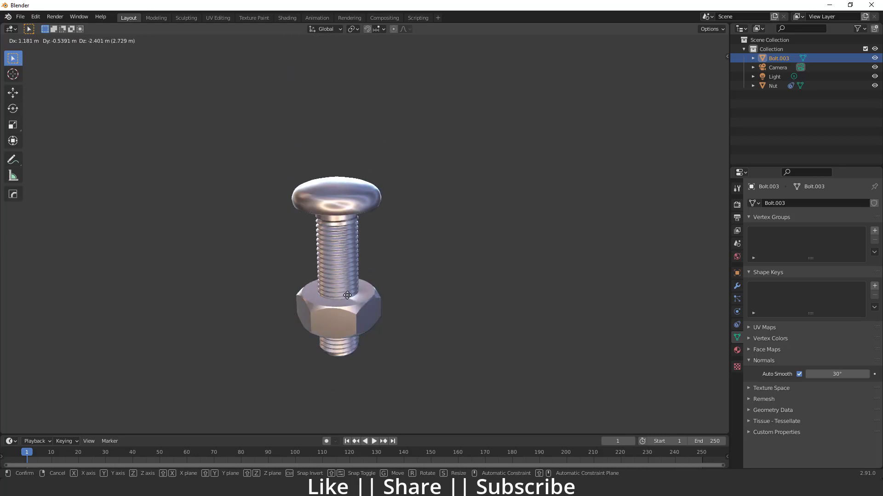
{"action": "left_click", "coordinate": [337, 244]}
{"action": "left_click", "coordinate": [652, 43]}
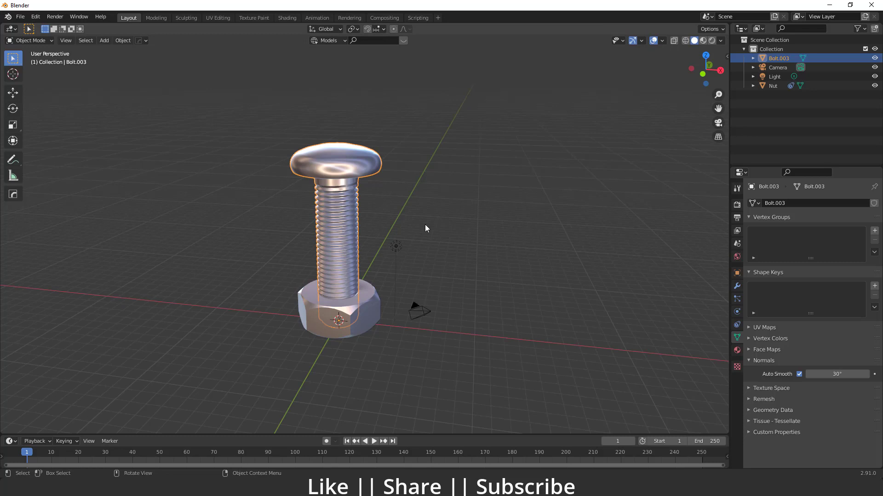
Step: Select and delete every object in the scene
{"action": "key", "text": "a"}
{"action": "key", "text": "Delete"}
{"action": "key", "text": "Home"}
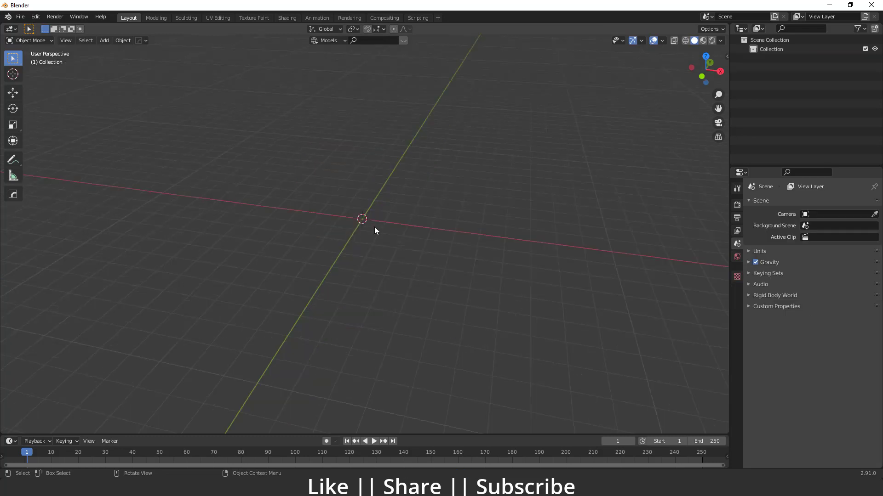
Step: Add a Bolt Factory pan-head bolt at the origin and frame it in the view
{"action": "key", "text": "shift+a"}
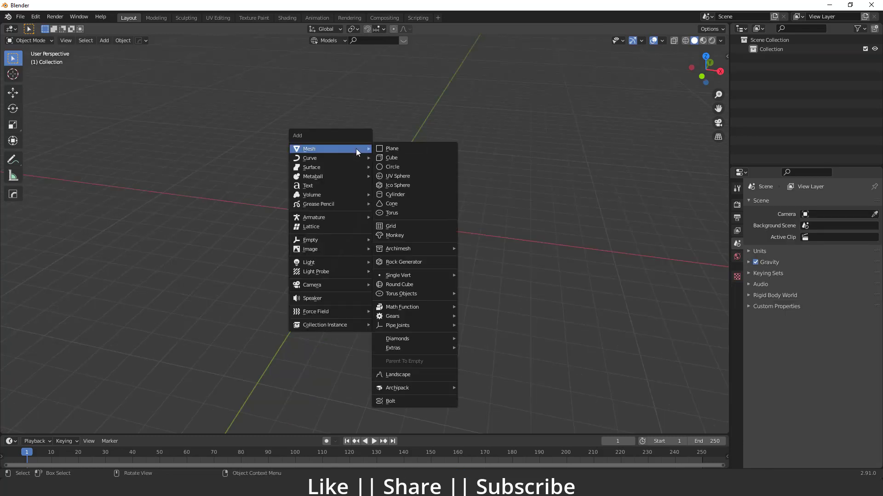
{"action": "mouse_move", "coordinate": [316, 149]}
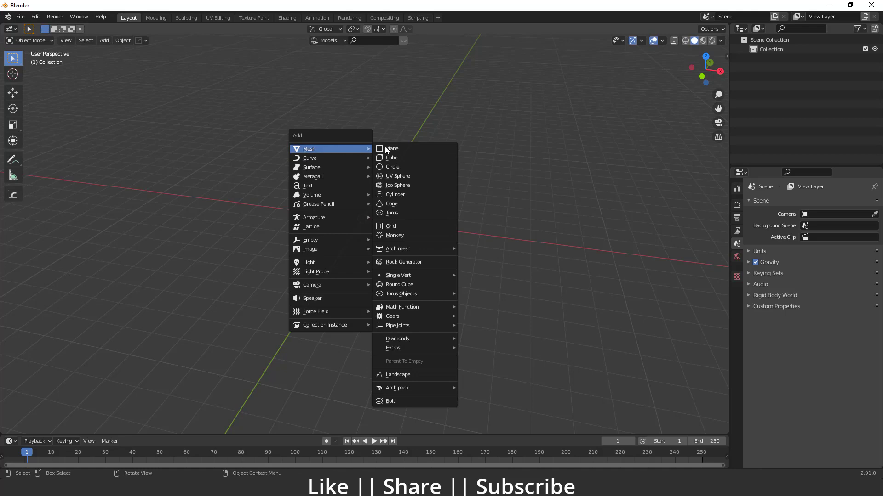
{"action": "left_click", "coordinate": [393, 401]}
{"action": "middle_click_drag", "start_coordinate": [378, 192], "coordinate": [382, 313], "text": "shift"}
{"action": "scroll", "coordinate": [382, 313], "scroll_direction": "down", "scroll_amount": 3}
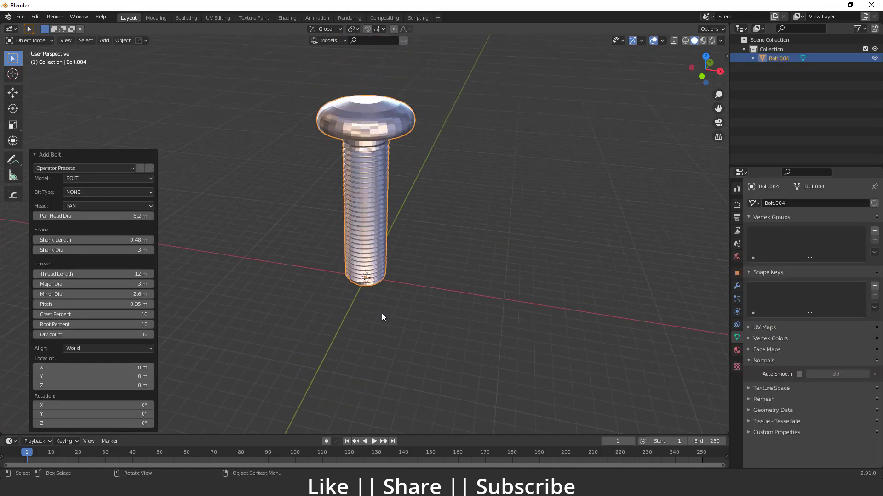
{"action": "scroll", "coordinate": [381, 313], "scroll_direction": "up", "scroll_amount": 2}
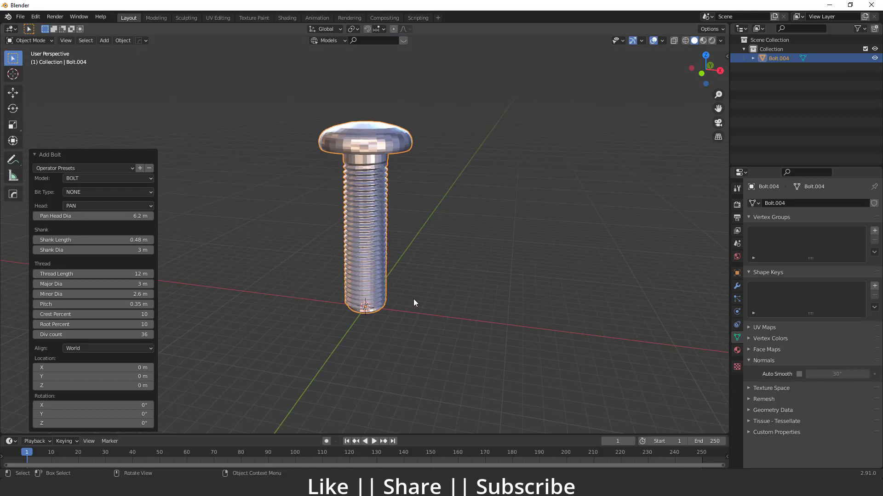
{"action": "left_click", "coordinate": [128, 95]}
{"action": "left_click", "coordinate": [35, 17]}
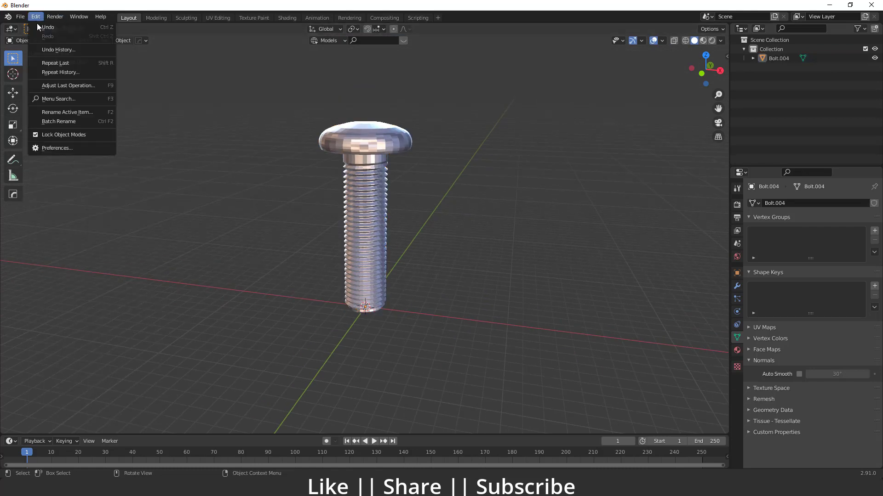
{"action": "left_click", "coordinate": [81, 151]}
{"action": "left_click", "coordinate": [435, 73]}
{"action": "type", "text": "bol"}
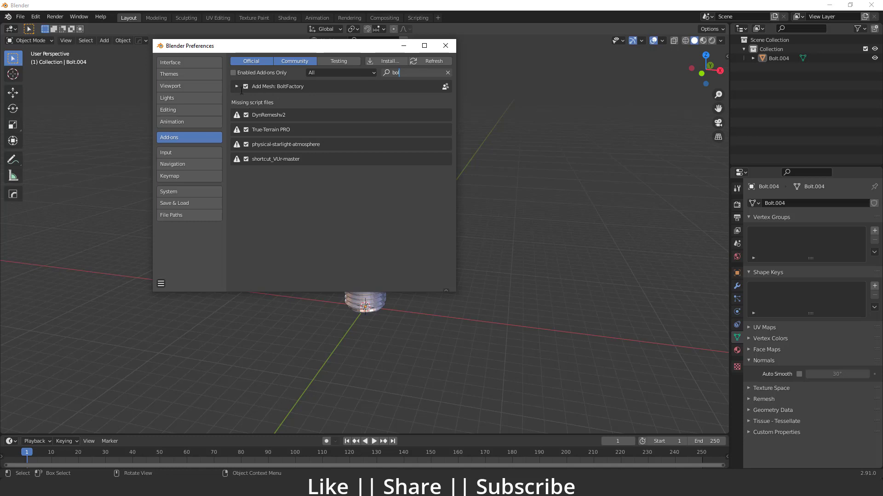
{"action": "left_click", "coordinate": [447, 72]}
{"action": "left_click", "coordinate": [445, 46]}
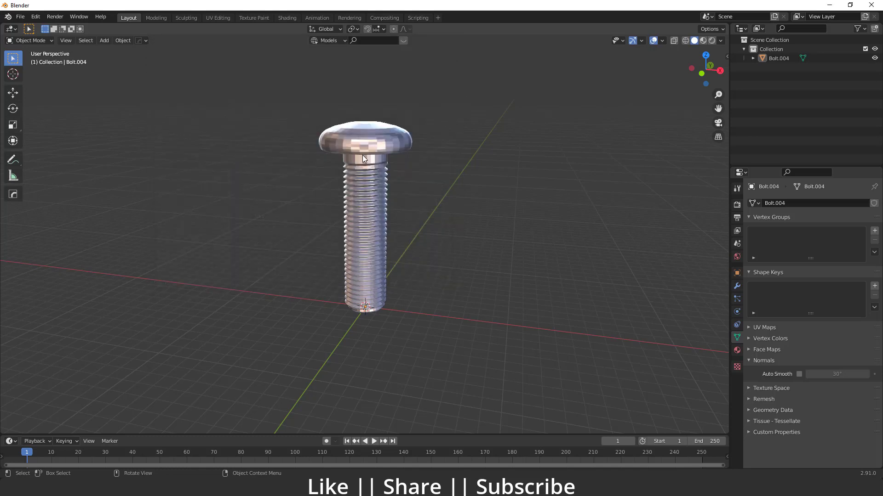
Step: Delete Bolt.004 and add a fresh Bolt Factory bolt, Bolt.005, at the origin
{"action": "left_click", "coordinate": [362, 145]}
{"action": "key", "text": "Delete"}
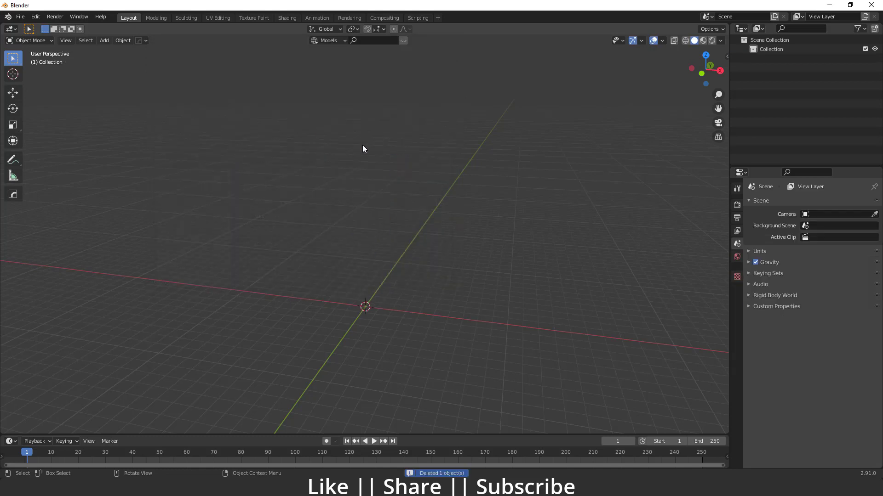
{"action": "key", "text": "shift+a"}
{"action": "mouse_move", "coordinate": [362, 145]}
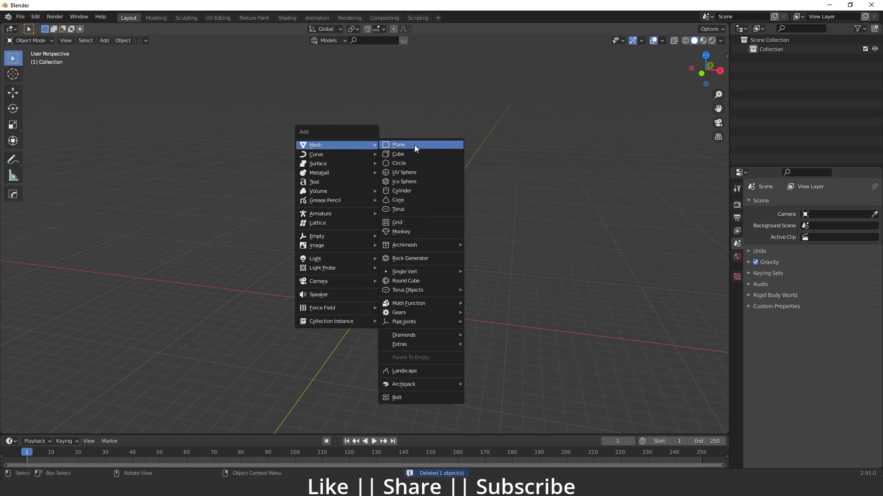
{"action": "left_click", "coordinate": [420, 397]}
{"action": "middle_click_drag", "start_coordinate": [376, 236], "coordinate": [436, 226], "text": "shift"}
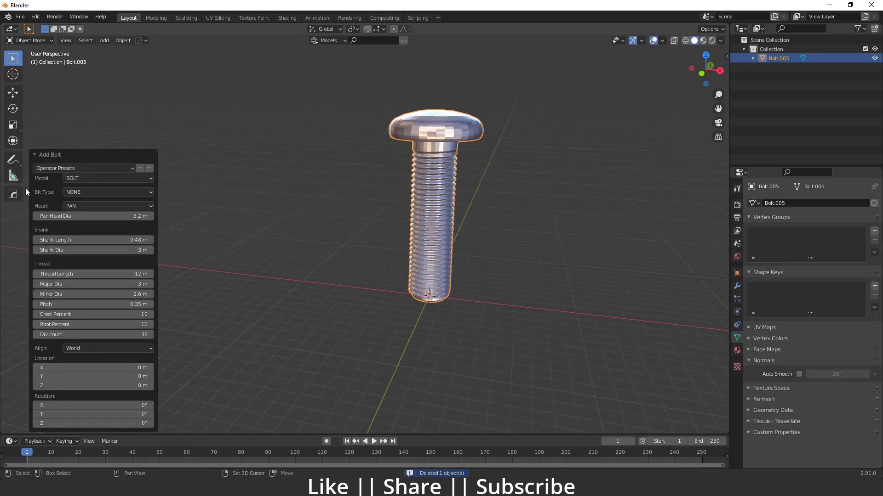
{"action": "left_click", "coordinate": [86, 178]}
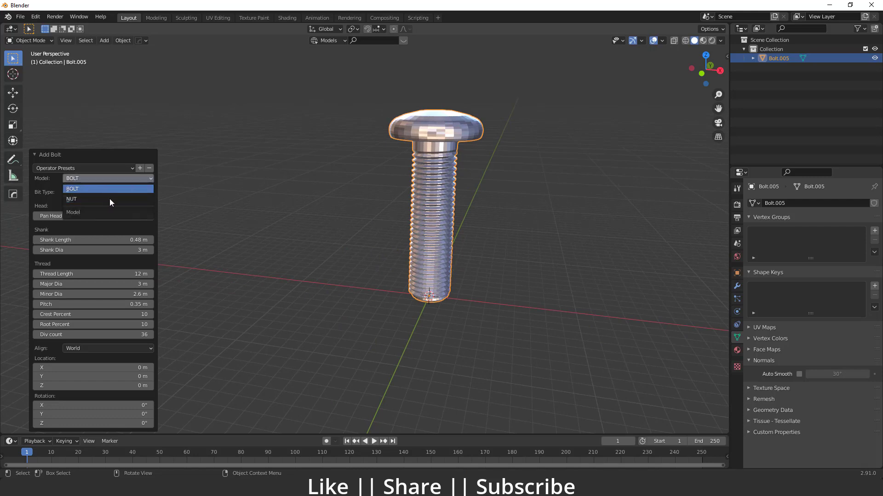
Step: Keep the BOLT model and try ALLEN and TORX bit types before settling on PHILLIPS
{"action": "left_click", "coordinate": [85, 189]}
{"action": "left_click", "coordinate": [106, 191]}
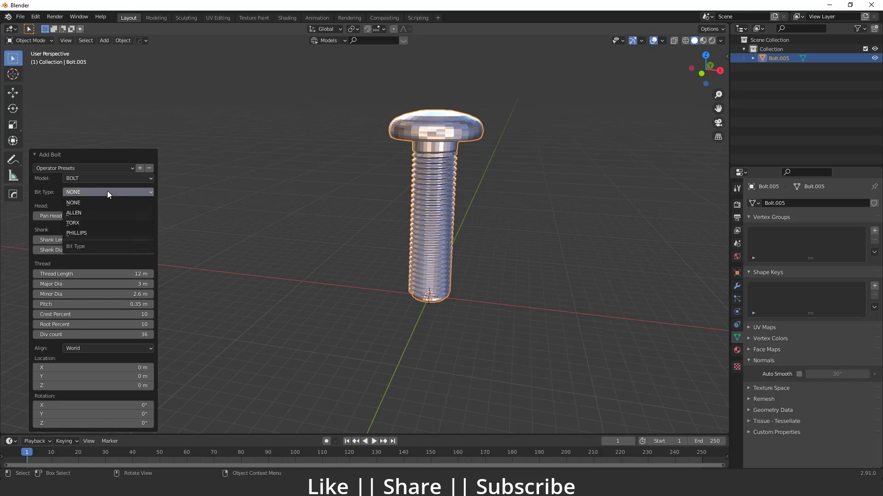
{"action": "left_click", "coordinate": [79, 213]}
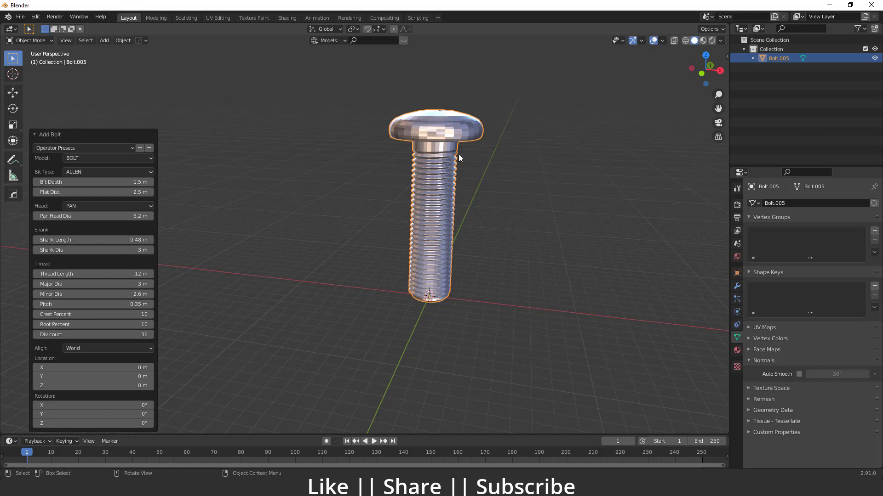
{"action": "middle_click_drag", "start_coordinate": [459, 151], "coordinate": [476, 189]}
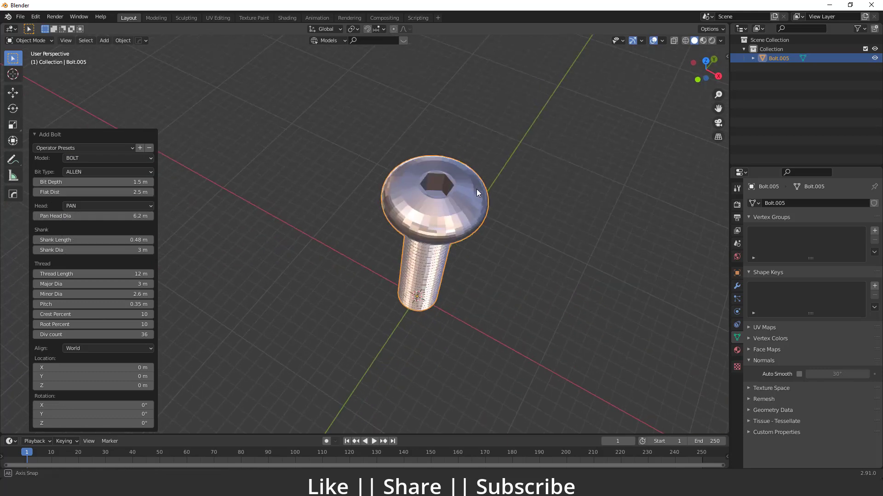
{"action": "left_click", "coordinate": [94, 171]}
{"action": "left_click", "coordinate": [82, 203]}
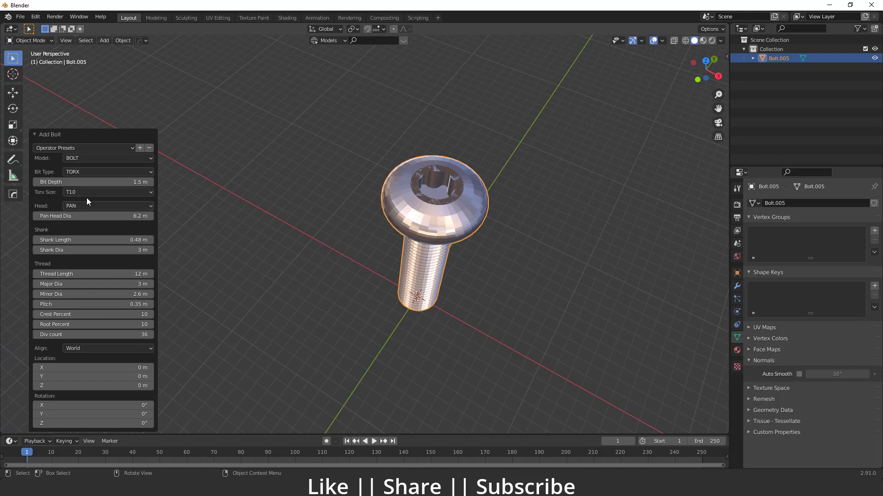
{"action": "left_click", "coordinate": [81, 172]}
{"action": "left_click", "coordinate": [82, 214]}
{"action": "middle_click_drag", "start_coordinate": [394, 221], "coordinate": [442, 198]}
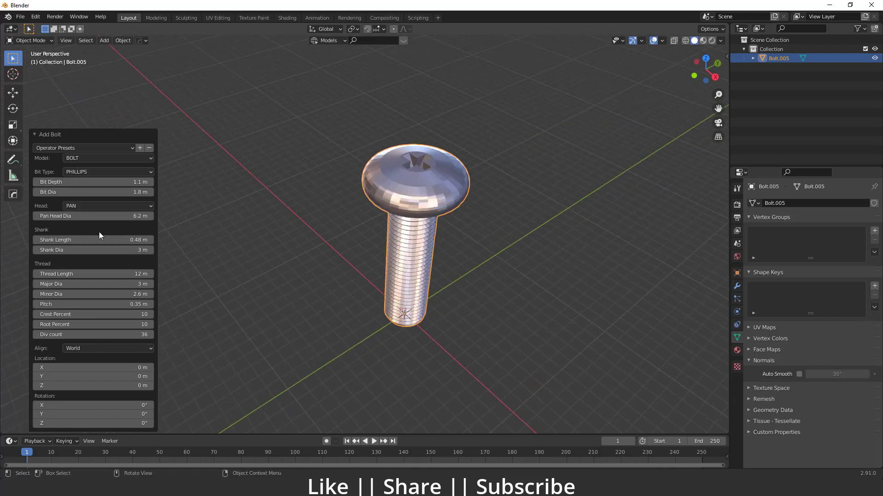
{"action": "left_click", "coordinate": [85, 204]}
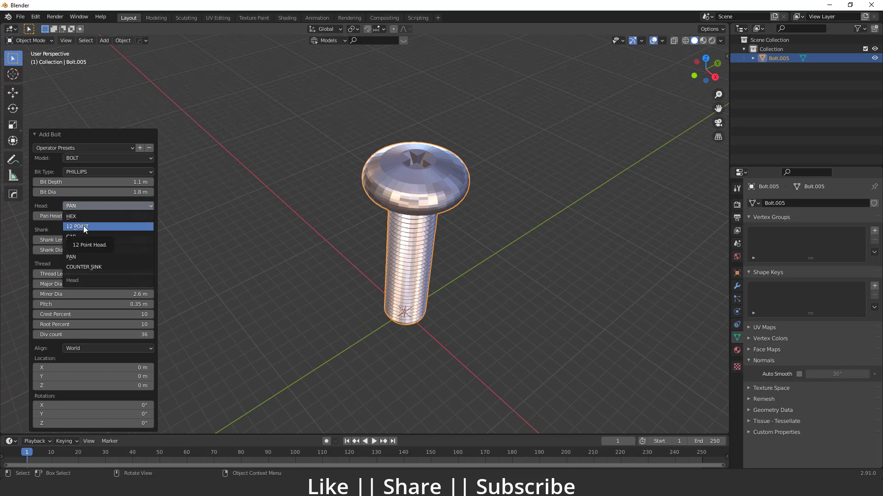
{"action": "left_click", "coordinate": [84, 226]}
{"action": "middle_click_drag", "start_coordinate": [459, 242], "coordinate": [421, 217]}
{"action": "left_click", "coordinate": [99, 186]}
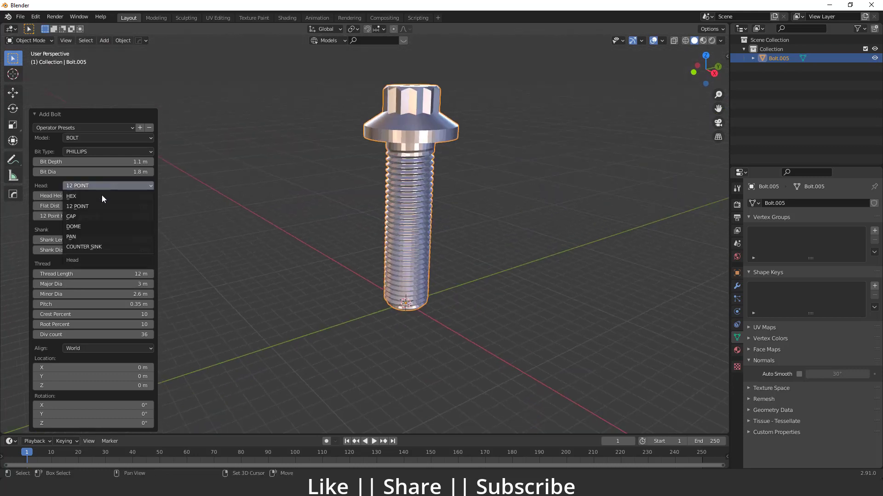
{"action": "left_click", "coordinate": [92, 234]}
{"action": "left_click", "coordinate": [84, 207]}
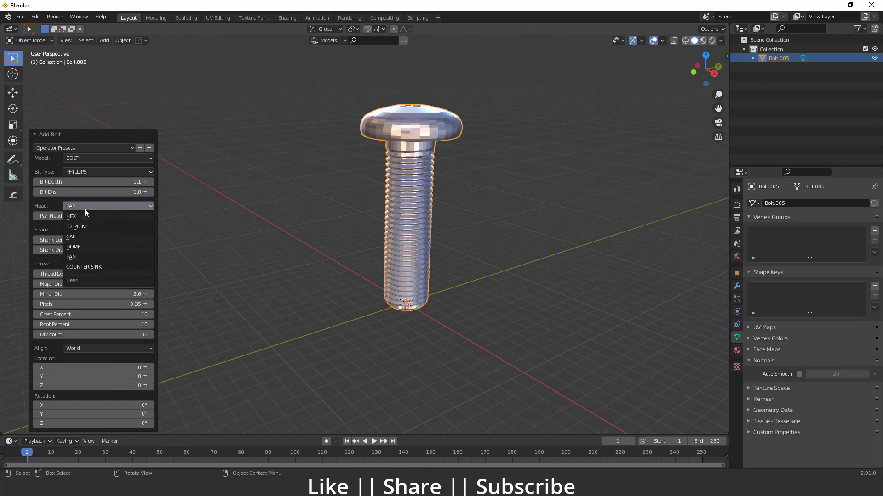
{"action": "left_click", "coordinate": [85, 268]}
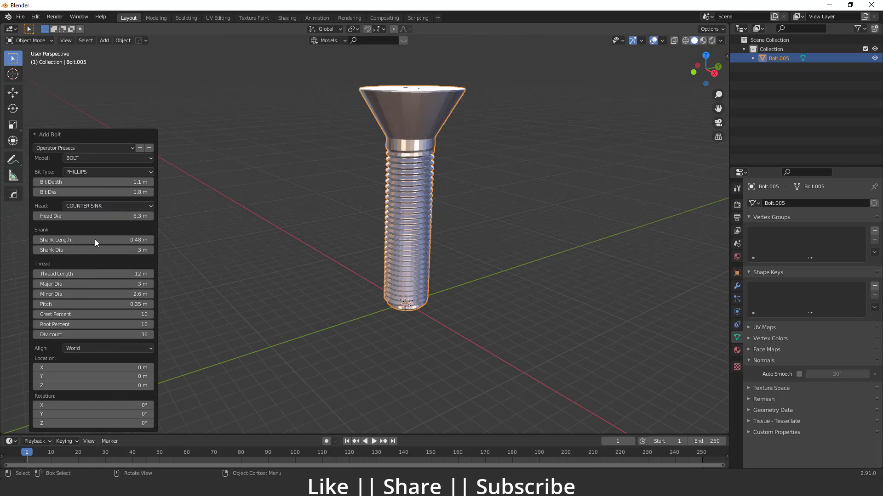
{"action": "left_click", "coordinate": [92, 207]}
{"action": "left_click", "coordinate": [80, 258]}
{"action": "middle_click_drag", "start_coordinate": [372, 166], "coordinate": [410, 181]}
Step: Return the thread length to 12 m and deselect the bolt to commit its settings
{"action": "middle_click_drag", "start_coordinate": [420, 253], "coordinate": [423, 200], "text": "shift"}
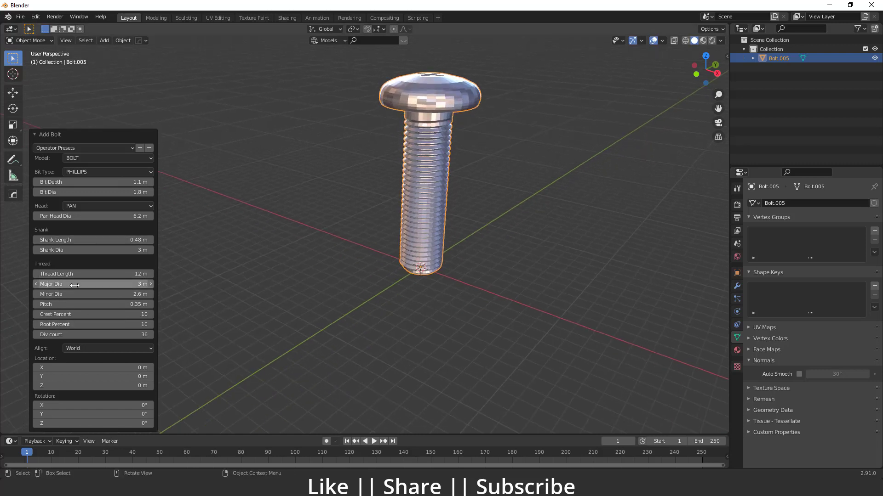
{"action": "mouse_move", "coordinate": [92, 274]}
{"action": "left_mouse_down"}
{"action": "mouse_move", "coordinate": [74, 274]}
{"action": "mouse_move", "coordinate": [92, 274]}
{"action": "left_mouse_up"}
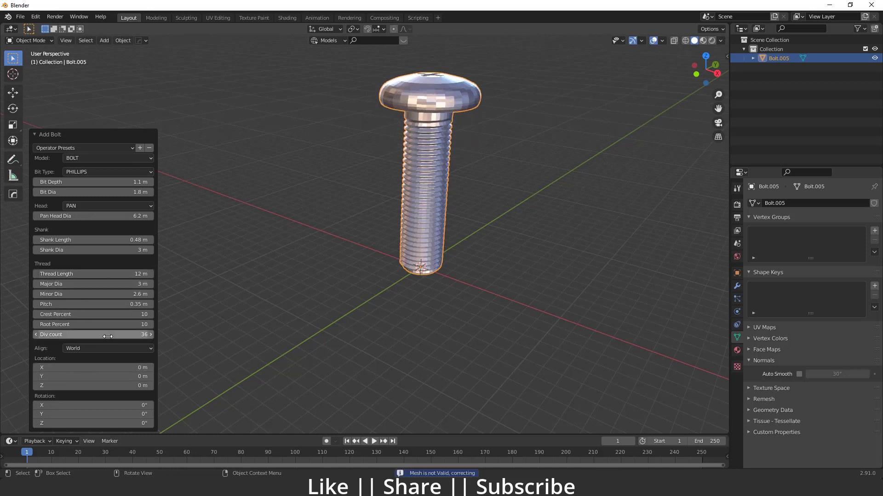
{"action": "middle_click_drag", "start_coordinate": [313, 274], "coordinate": [413, 296]}
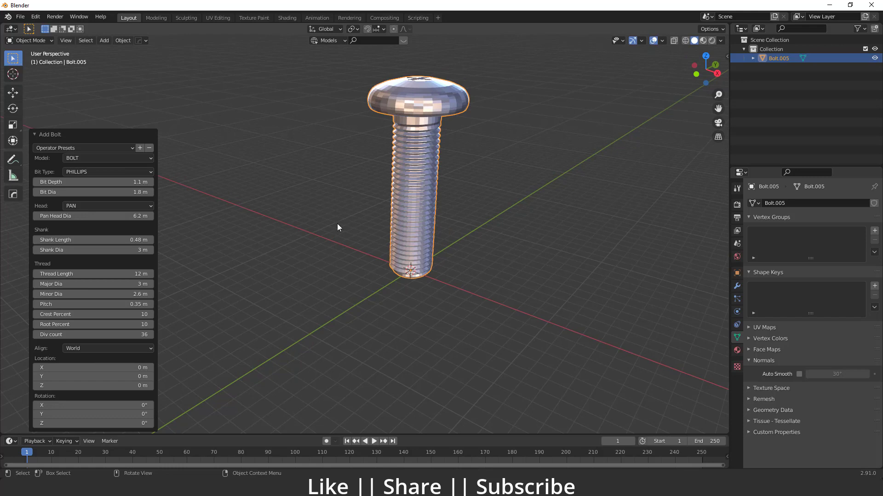
{"action": "left_click", "coordinate": [594, 202]}
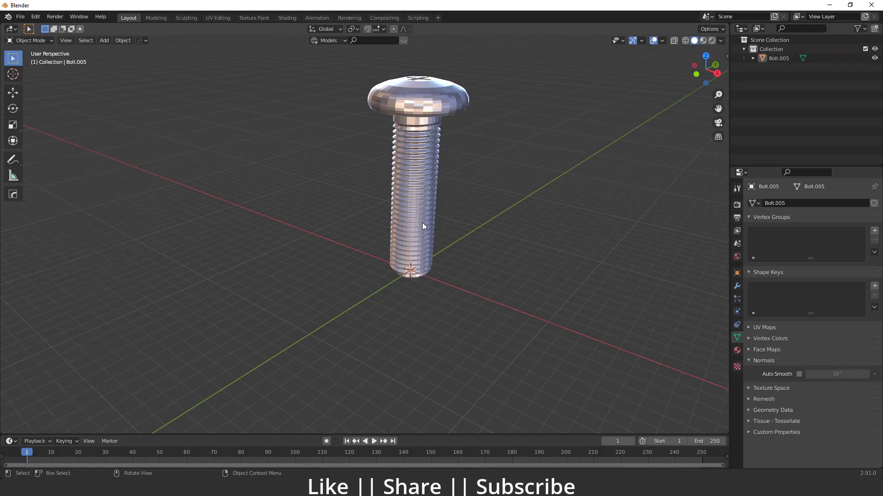
Step: Add a Bolt Factory object with its model switched to NUT, creating Nut.001 at the bolt's base
{"action": "key", "text": "shift+a"}
{"action": "mouse_move", "coordinate": [405, 195]}
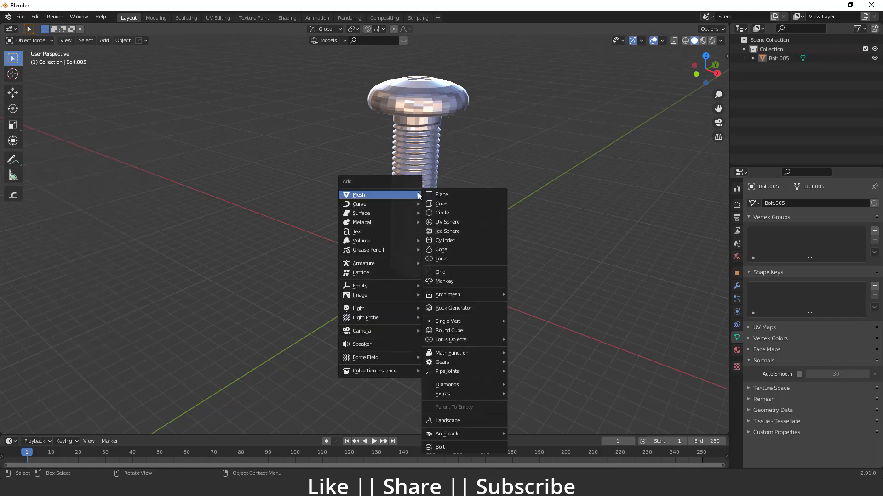
{"action": "left_click", "coordinate": [444, 448]}
{"action": "left_click", "coordinate": [100, 159]}
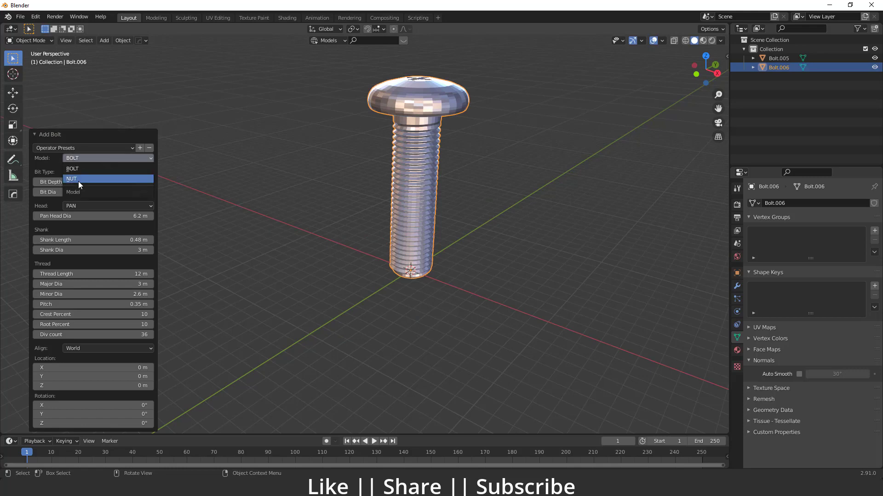
{"action": "left_click", "coordinate": [79, 179]}
{"action": "middle_click_drag", "start_coordinate": [337, 280], "coordinate": [362, 263]}
{"action": "scroll", "coordinate": [363, 239], "scroll_direction": "up", "scroll_amount": 3}
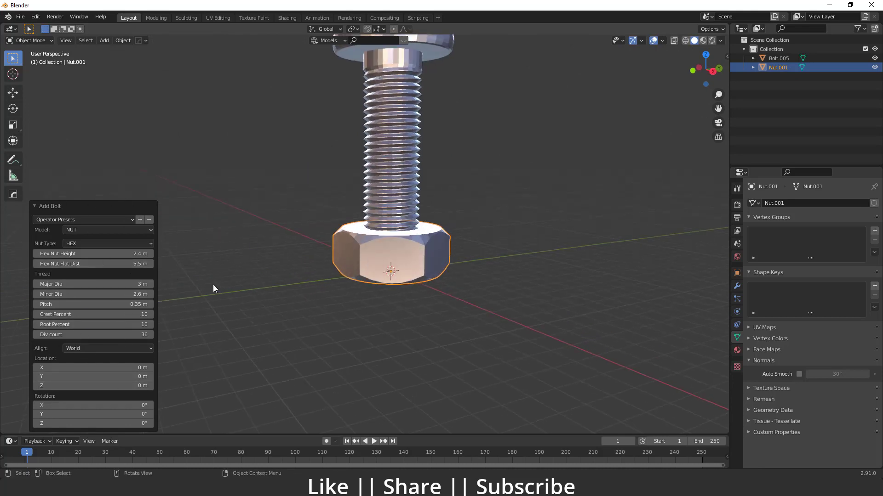
{"action": "middle_click_drag", "start_coordinate": [406, 272], "coordinate": [449, 227]}
{"action": "middle_click_drag", "start_coordinate": [397, 266], "coordinate": [398, 183]}
{"action": "left_click", "coordinate": [489, 169]}
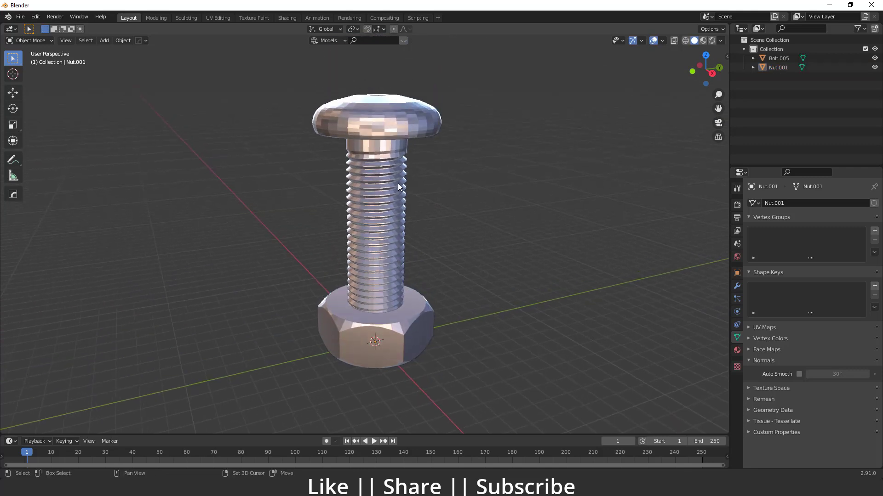
Step: Shade the bolt smooth and enable Auto Smooth on it
{"action": "left_click", "coordinate": [389, 112]}
{"action": "right_click", "coordinate": [389, 112]}
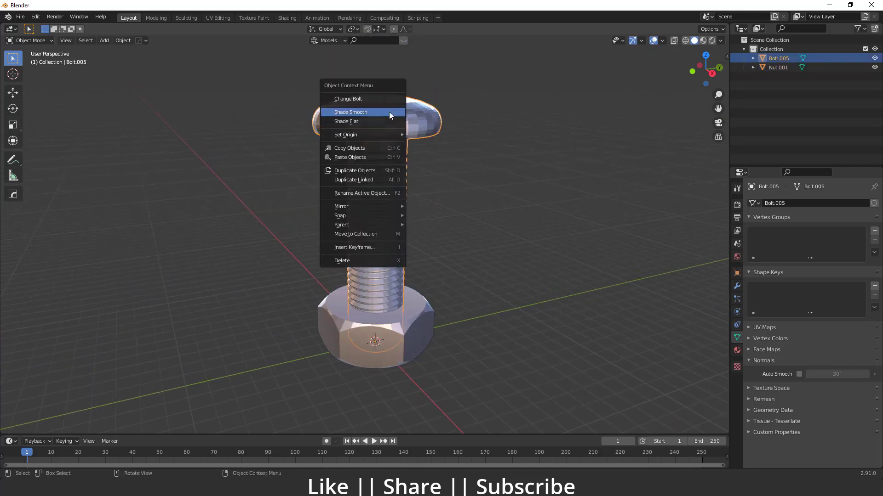
{"action": "left_click", "coordinate": [366, 112]}
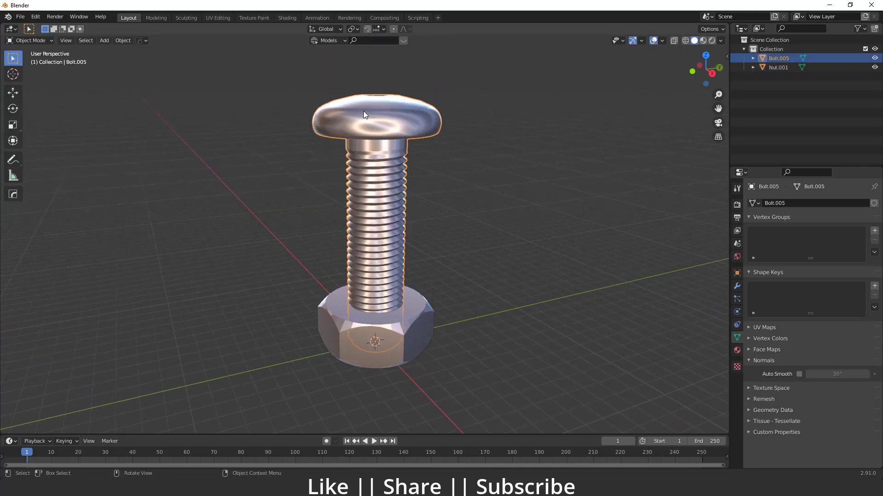
{"action": "left_click", "coordinate": [799, 374]}
Step: Shade the nut smooth and enable Auto Smooth at 30°
{"action": "middle_click_drag", "start_coordinate": [430, 343], "coordinate": [390, 249], "text": "shift"}
{"action": "left_click", "coordinate": [390, 250]}
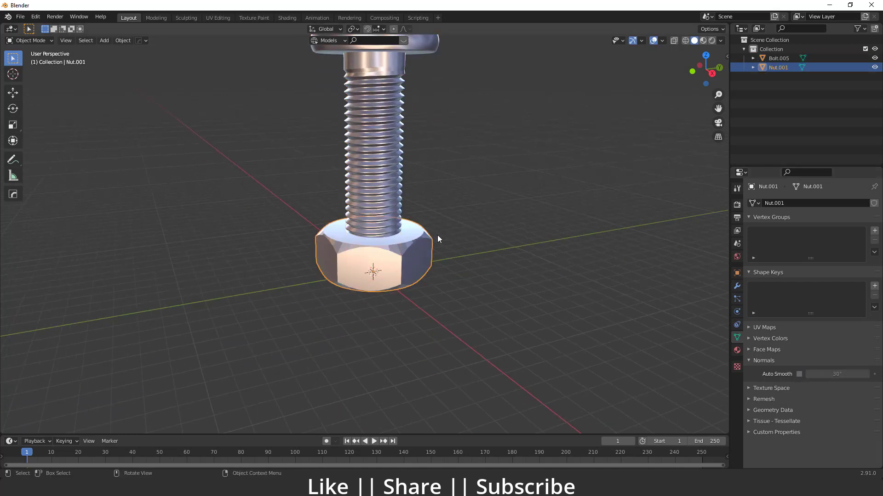
{"action": "right_click", "coordinate": [391, 260]}
{"action": "left_click", "coordinate": [355, 258]}
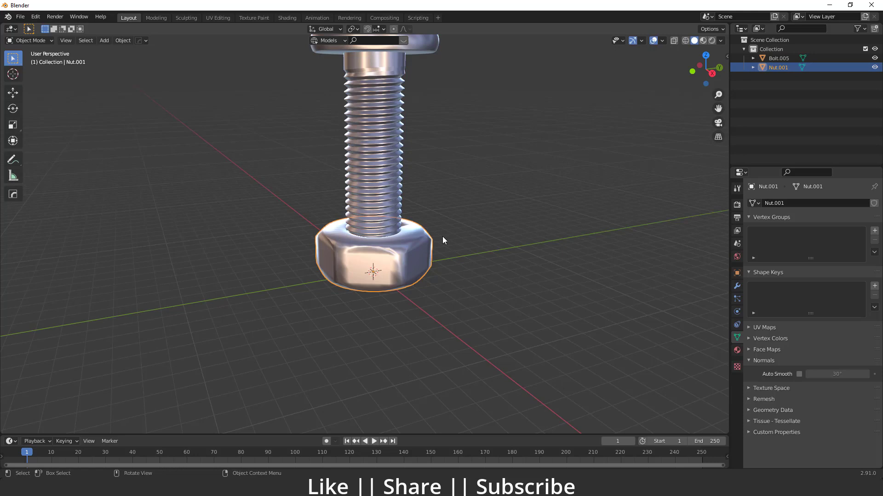
{"action": "left_click", "coordinate": [798, 373]}
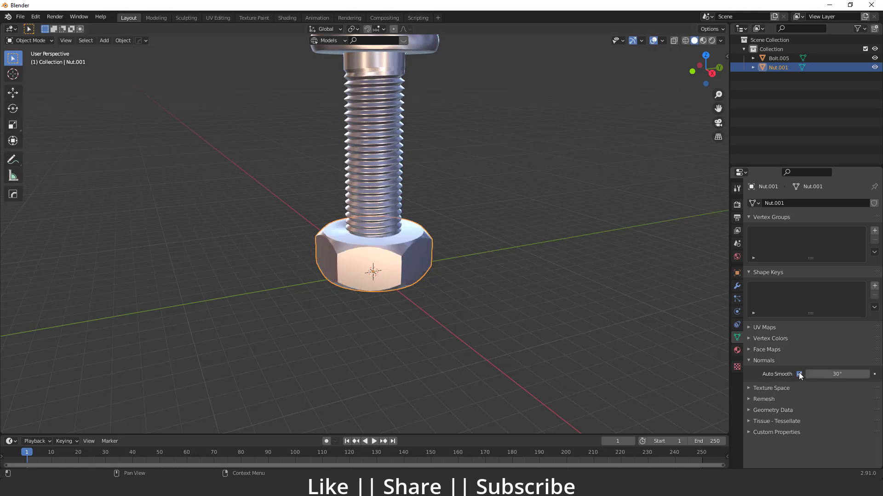
{"action": "scroll", "coordinate": [413, 283], "scroll_direction": "down", "scroll_amount": 3}
{"action": "middle_click_drag", "start_coordinate": [412, 283], "coordinate": [425, 313]}
{"action": "scroll", "coordinate": [354, 228], "scroll_direction": "up", "scroll_amount": 2}
{"action": "middle_click_drag", "start_coordinate": [354, 228], "coordinate": [543, 238]}
{"action": "left_click", "coordinate": [542, 239]}
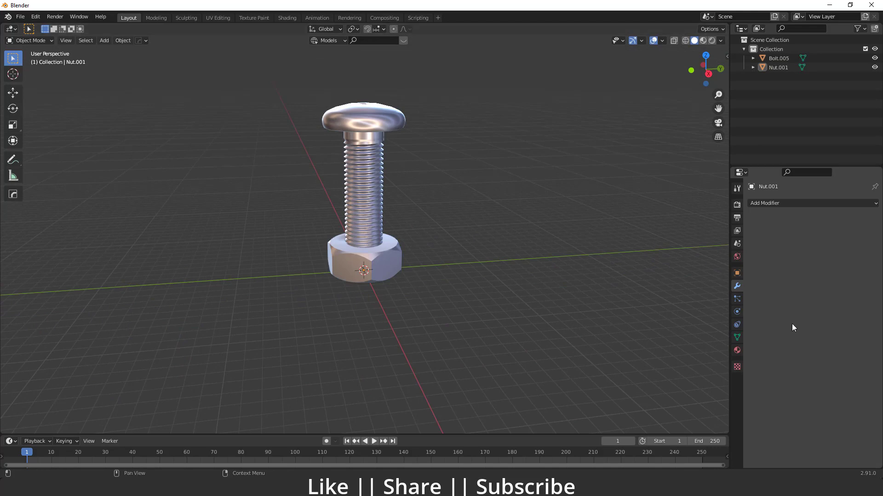
Step: Add a Transformation constraint to the nut
{"action": "left_click", "coordinate": [737, 325]}
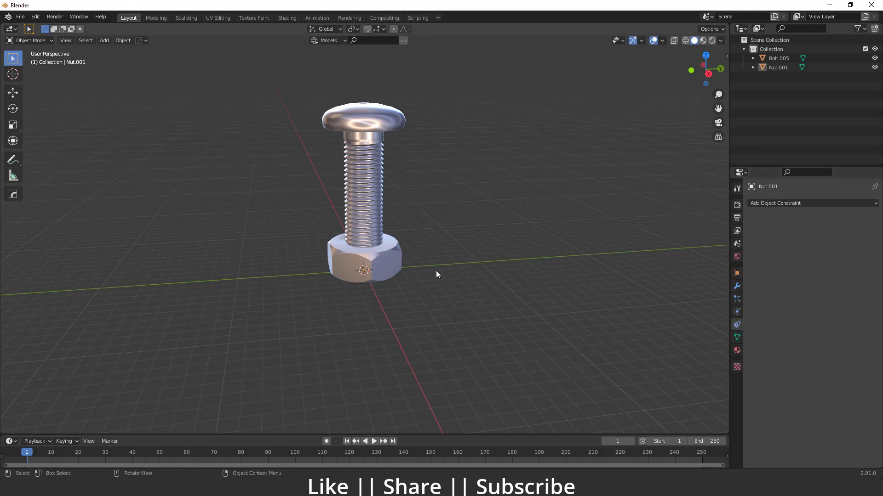
{"action": "left_click", "coordinate": [386, 265]}
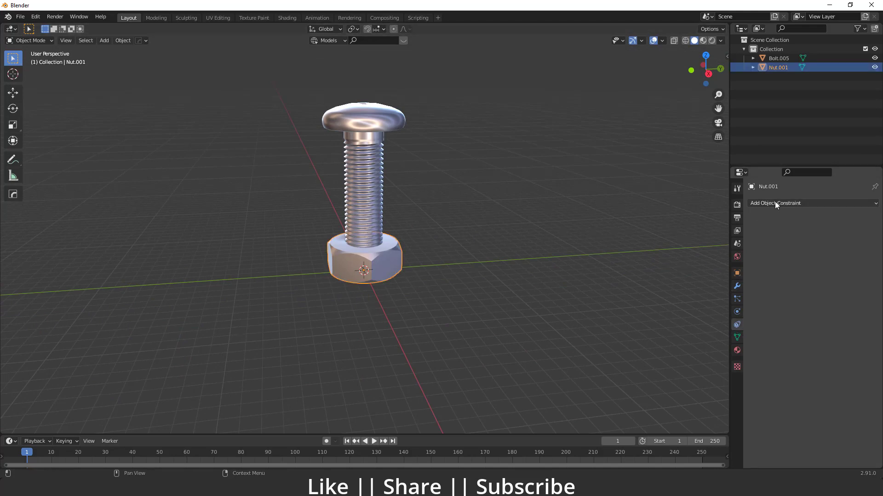
{"action": "left_click", "coordinate": [798, 203]}
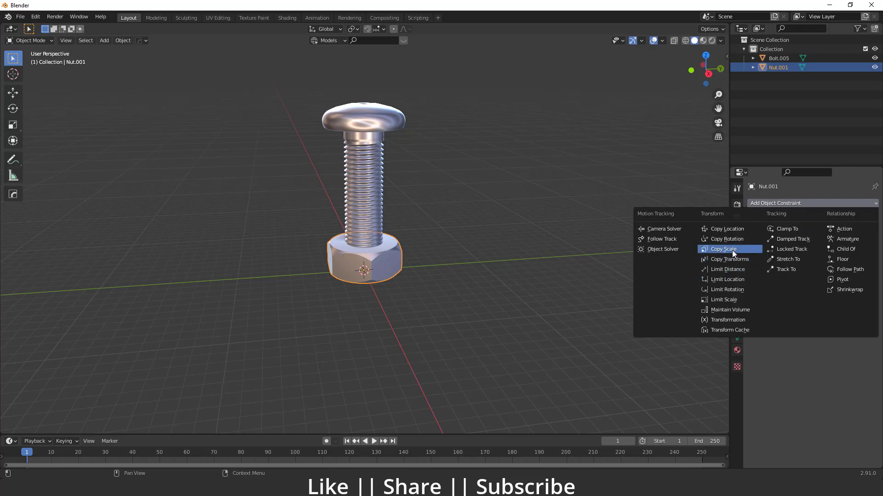
{"action": "left_click", "coordinate": [729, 319]}
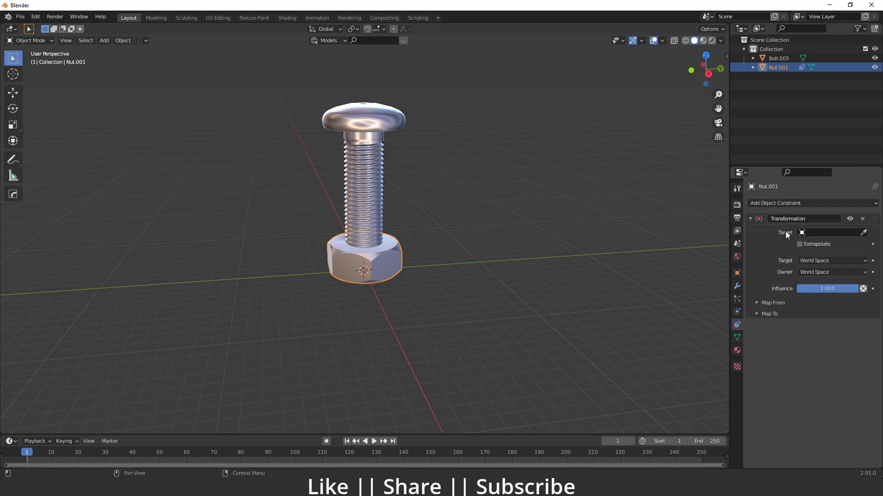
Step: Pick Bolt.005 as the constraint target with the eyedropper and expand Map From
{"action": "left_click", "coordinate": [864, 233]}
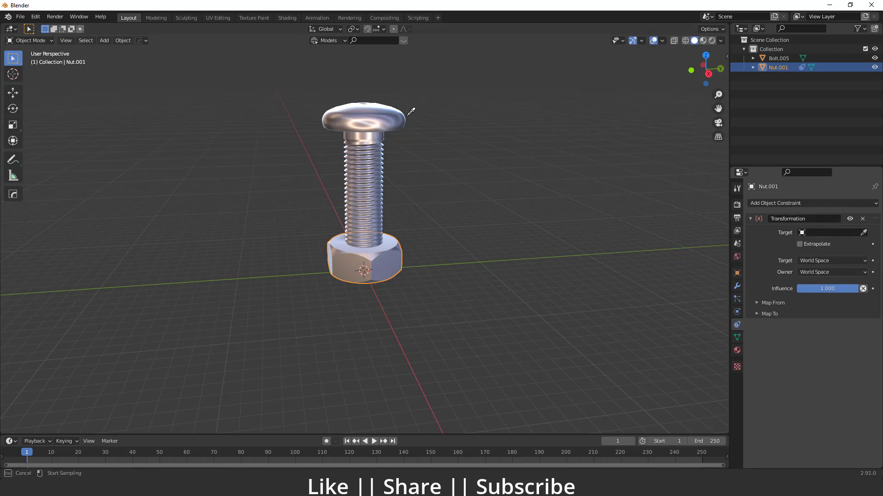
{"action": "left_click", "coordinate": [379, 106]}
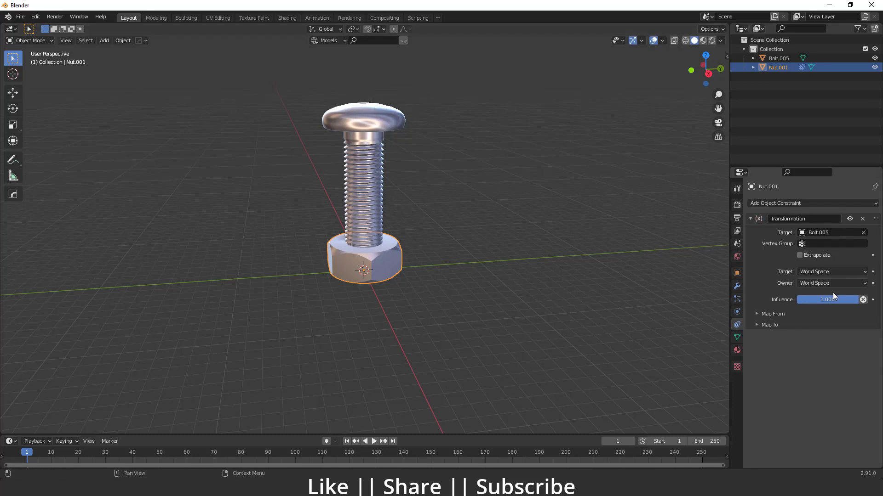
{"action": "left_click", "coordinate": [756, 314]}
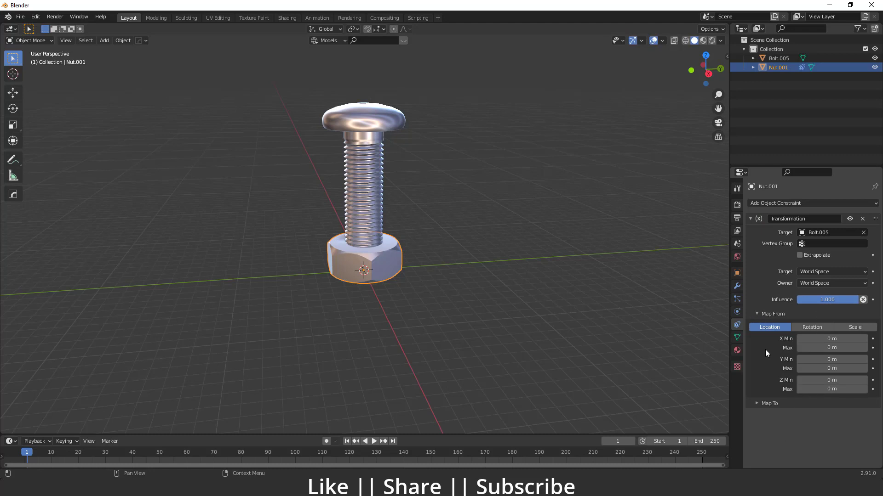
{"action": "middle_click_drag", "start_coordinate": [505, 239], "coordinate": [360, 206]}
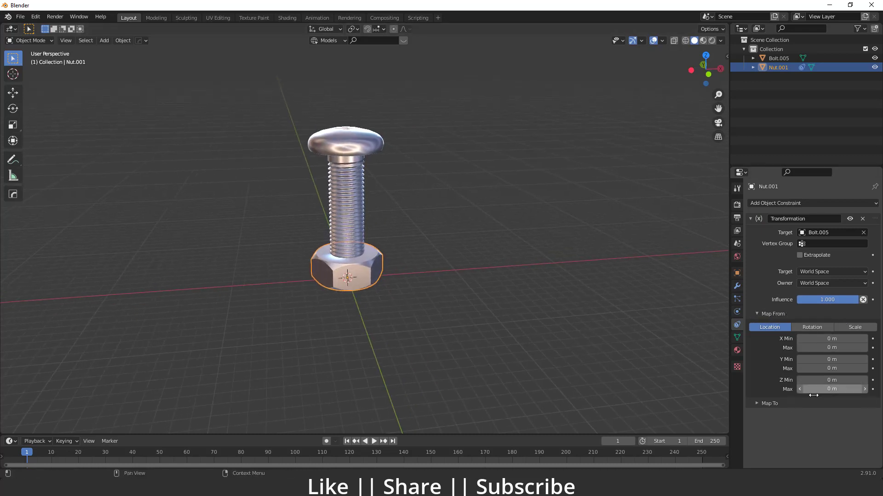
{"action": "left_click", "coordinate": [359, 152]}
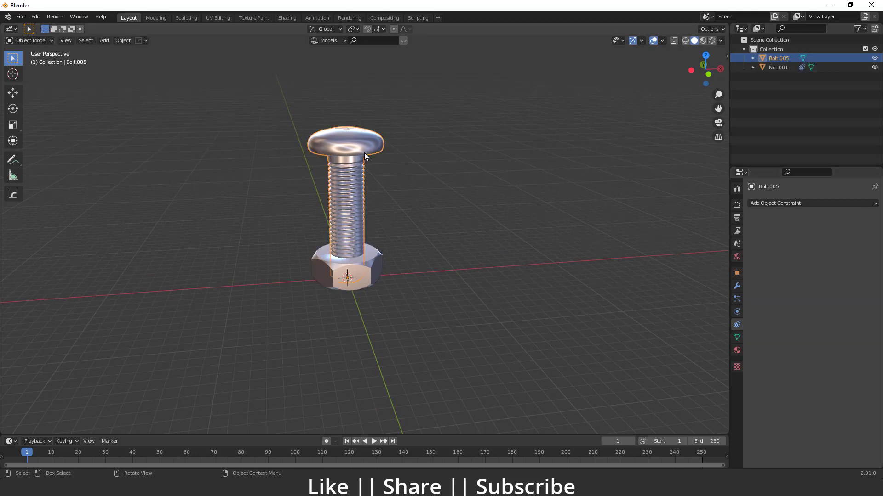
Step: Show the transform sidebar and test-slide the bolt about 8.47 m down Z, then cancel
{"action": "key", "text": "n"}
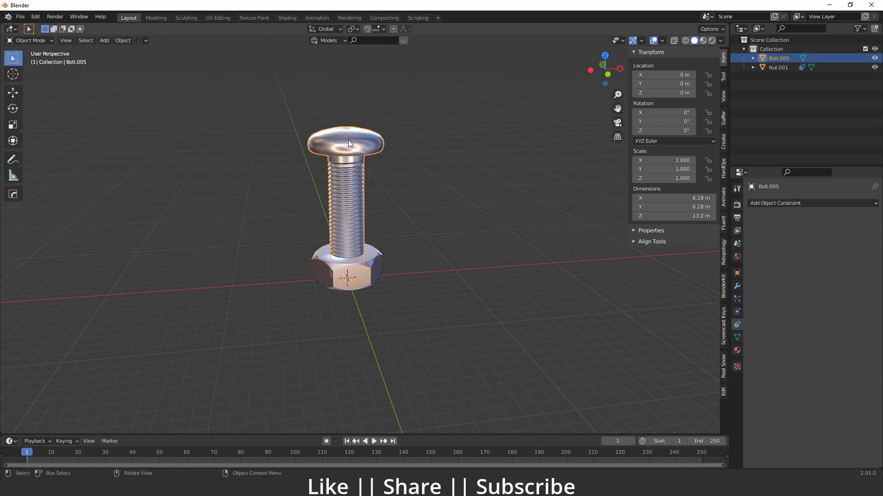
{"action": "key", "text": "g"}
{"action": "key", "text": "z"}
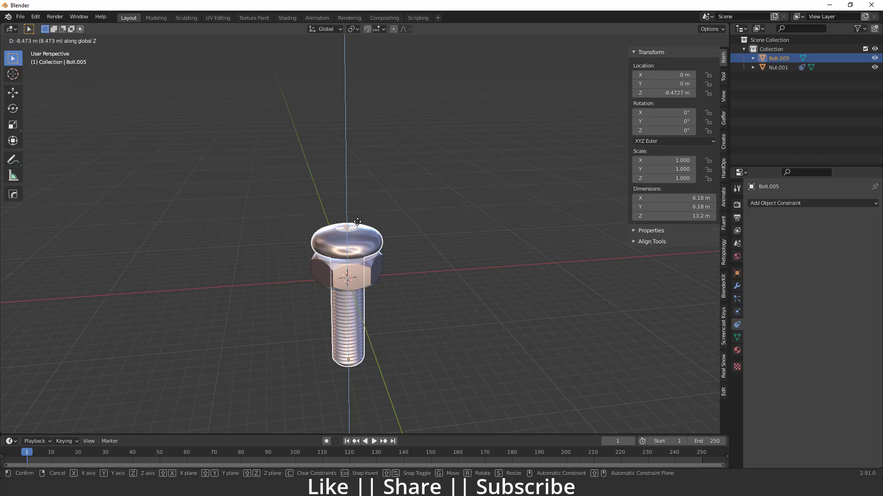
{"action": "key", "text": "Escape"}
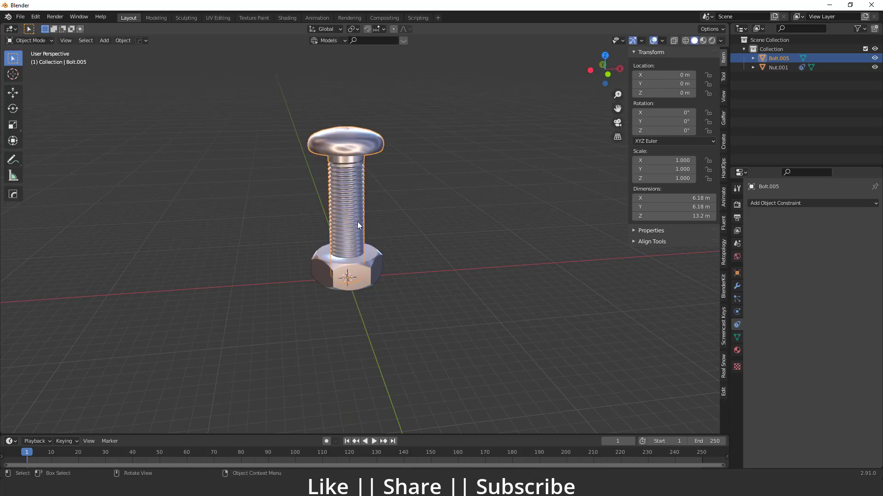
{"action": "left_click", "coordinate": [358, 275]}
Step: Set the constraint's Map From Z location range to -8.4 m min and 8.4 m max
{"action": "left_click", "coordinate": [802, 389]}
{"action": "key", "text": "ctrl+a"}
{"action": "key", "text": "BackSpace"}
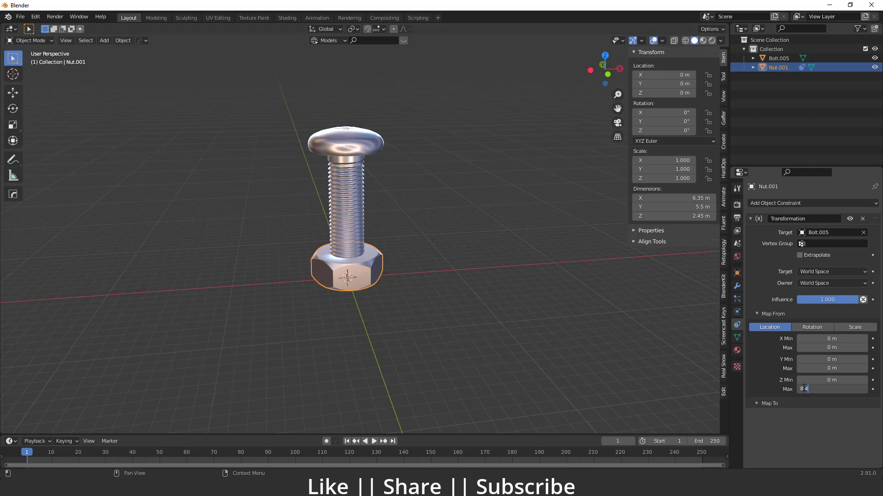
{"action": "key", "text": "Return"}
{"action": "left_click", "coordinate": [829, 380]}
{"action": "key", "text": "BackSpace"}
{"action": "key", "text": "Return"}
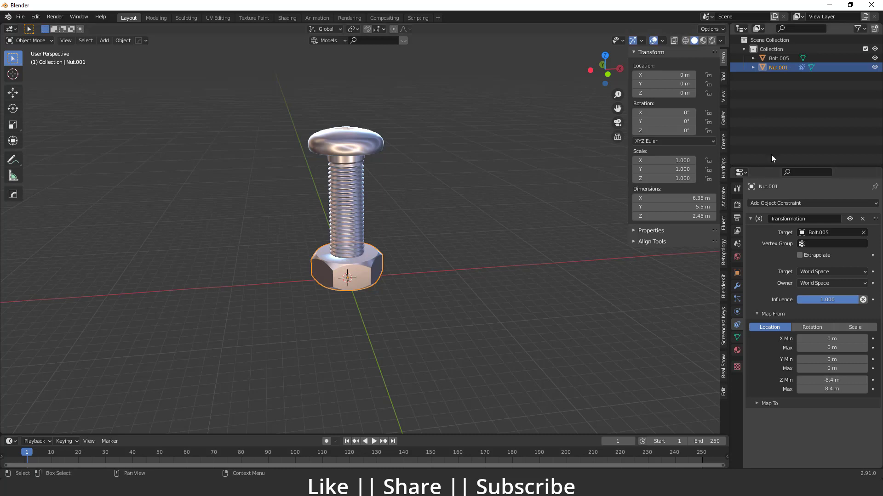
{"action": "middle_click_drag", "start_coordinate": [417, 306], "coordinate": [420, 294]}
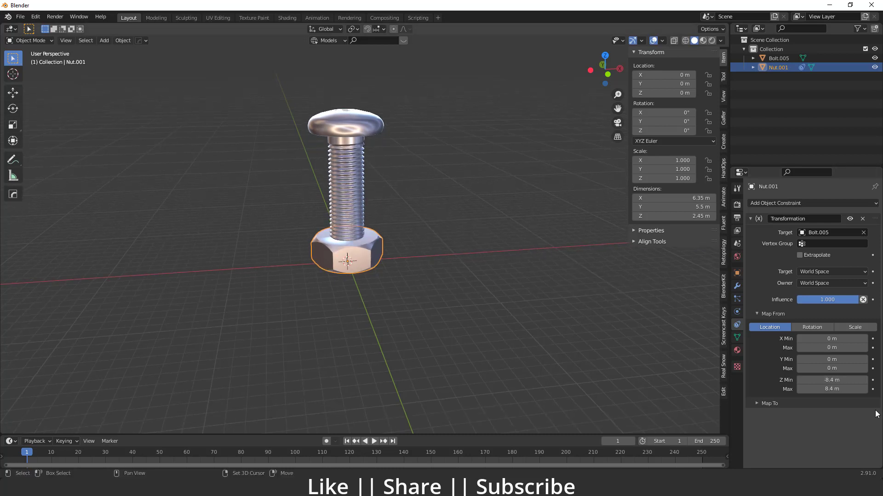
{"action": "left_click", "coordinate": [757, 403]}
{"action": "scroll", "coordinate": [823, 404], "scroll_direction": "down", "scroll_amount": 3}
Step: Map the constraint output to Rotation with the Z rotation maximum set to 360°
{"action": "left_click", "coordinate": [812, 359]}
{"action": "scroll", "coordinate": [806, 401], "scroll_direction": "down", "scroll_amount": 1}
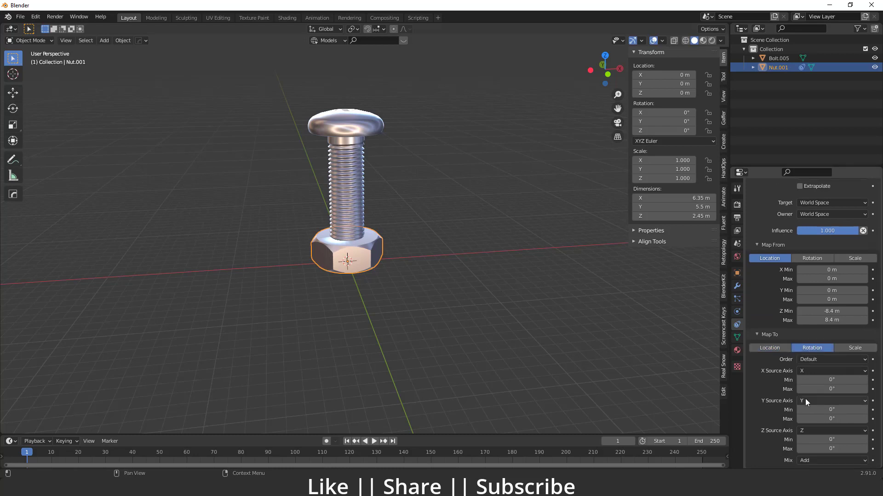
{"action": "left_click", "coordinate": [826, 449]}
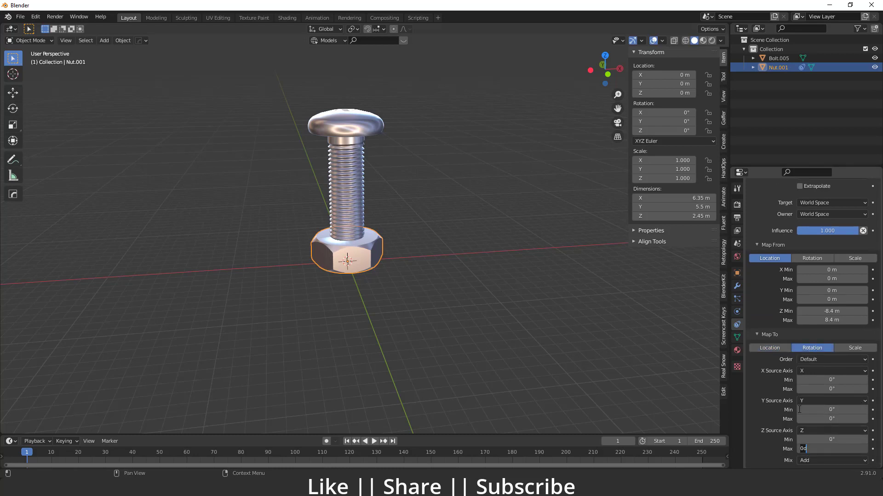
{"action": "key", "text": "Return"}
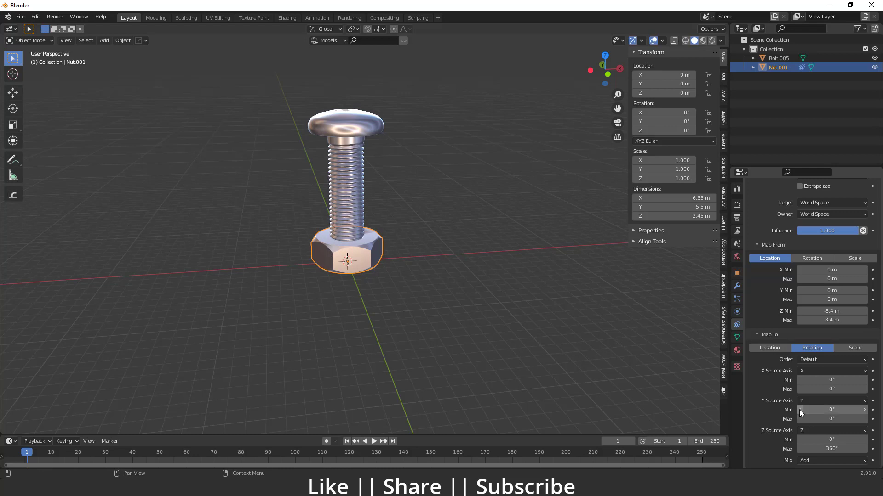
{"action": "middle_click_drag", "start_coordinate": [408, 206], "coordinate": [489, 283]}
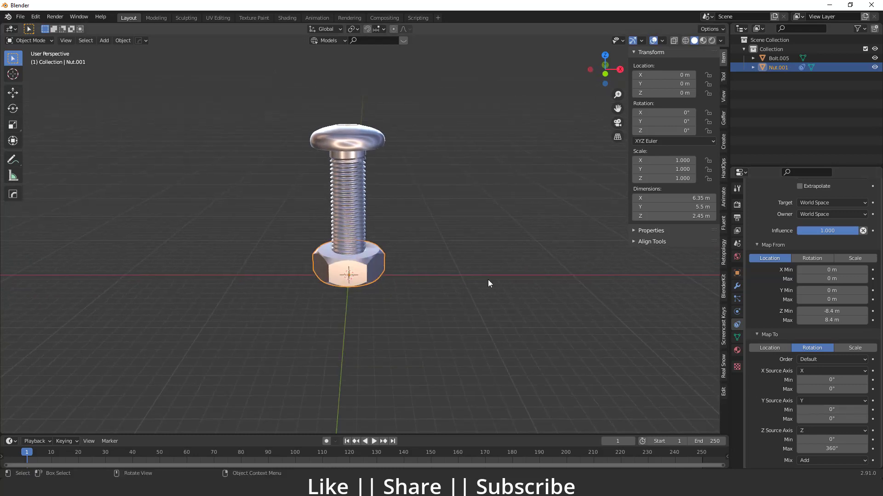